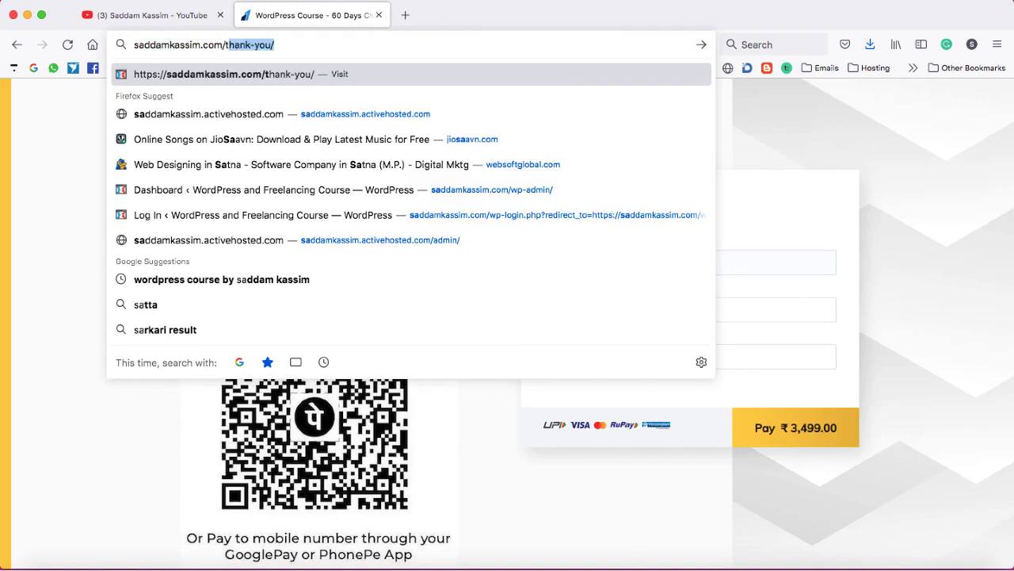
# - Open the course website's thank-you page and review the post-payment instructions and WhatsApp contact number
pyautogui.press('Right')
pyautogui.press('Return')
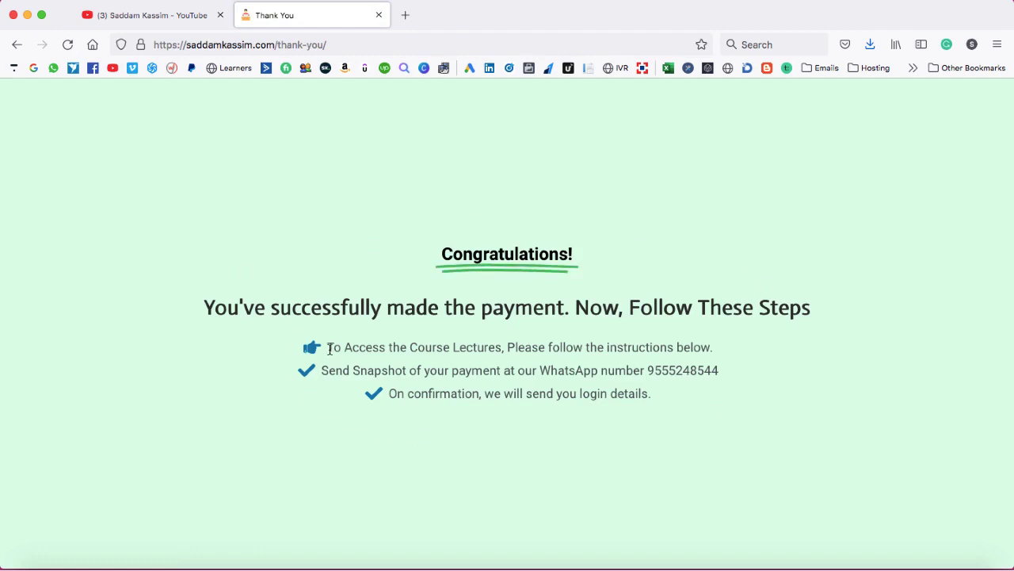
pyautogui.moveTo(329, 349); pyautogui.dragTo(703, 349)
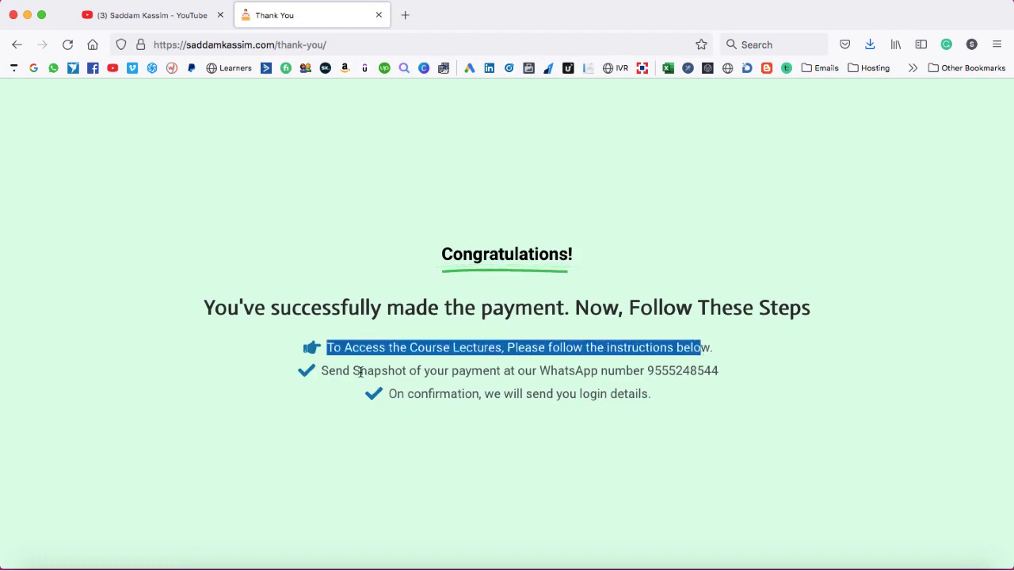
pyautogui.doubleClick(667, 370)
pyautogui.click(598, 386)
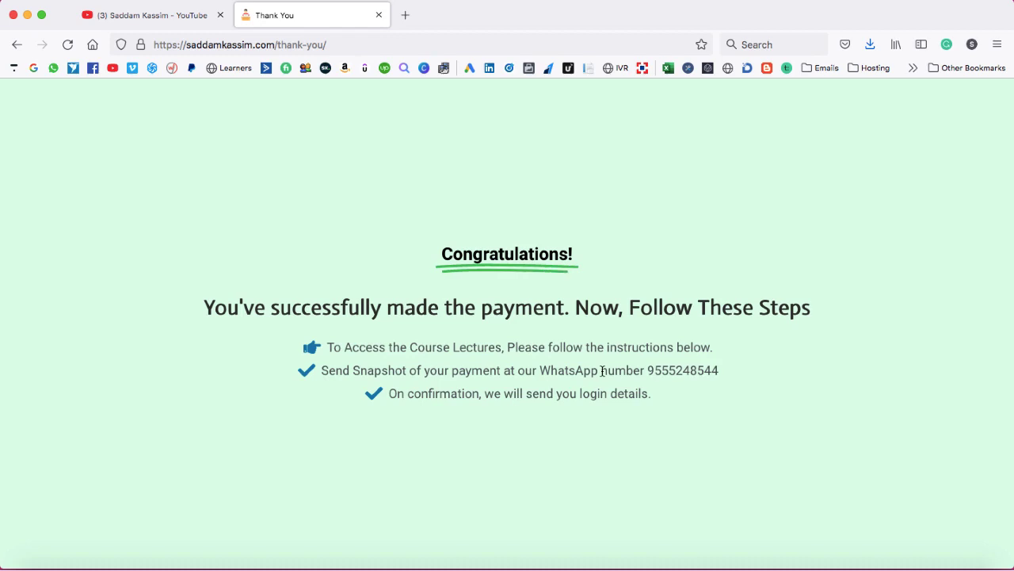
# - Open the Razorpay dashboard in a new browser tab and review the payment overview down to Recent Activity
pyautogui.click(403, 15)
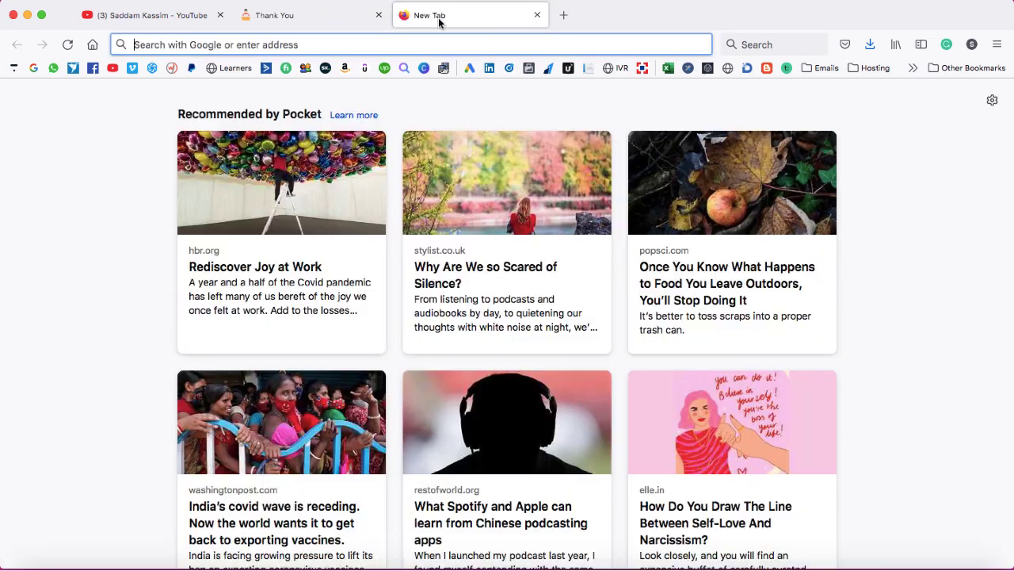
pyautogui.click(547, 70)
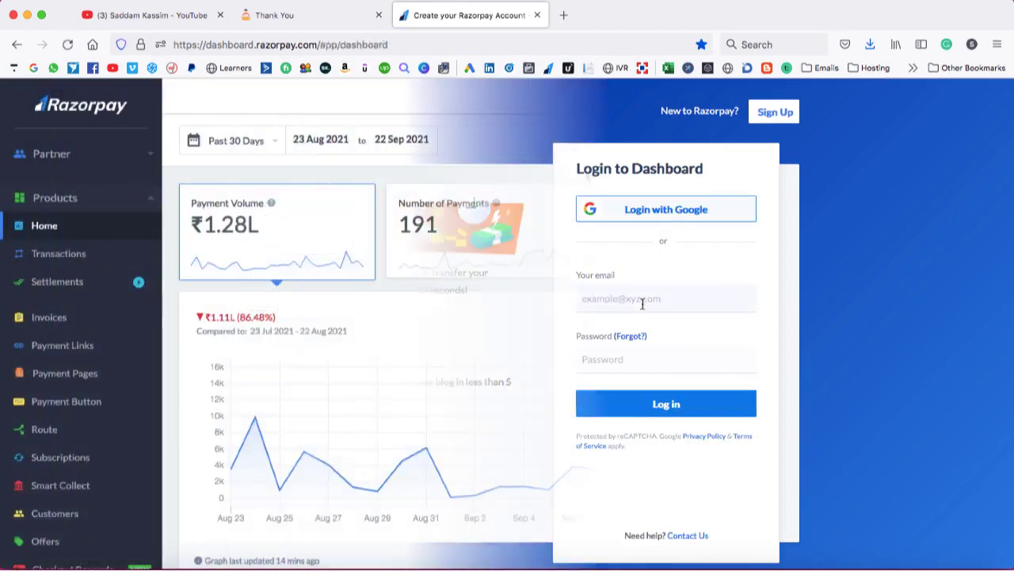
pyautogui.scroll(-10, 587, 176)
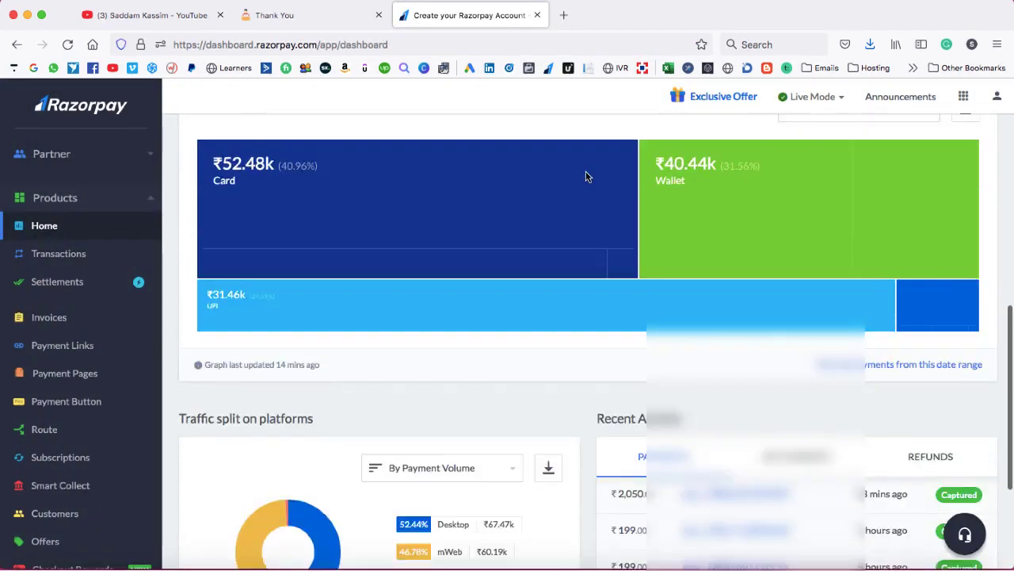
pyautogui.scroll(-5, 587, 176)
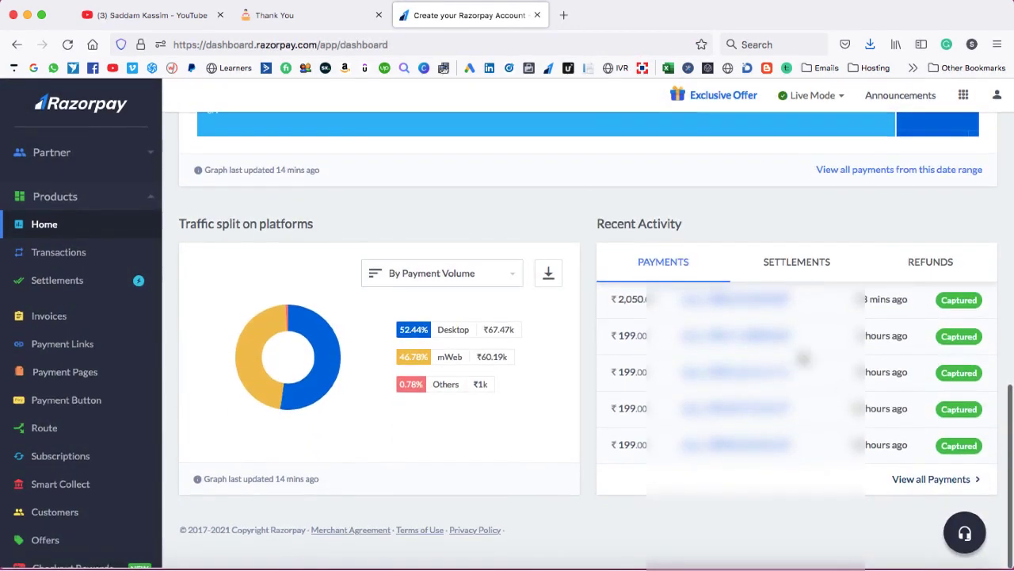
# - Open the full payments list and examine the date and customer email of the ₹3,499 payment
pyautogui.click(941, 482)
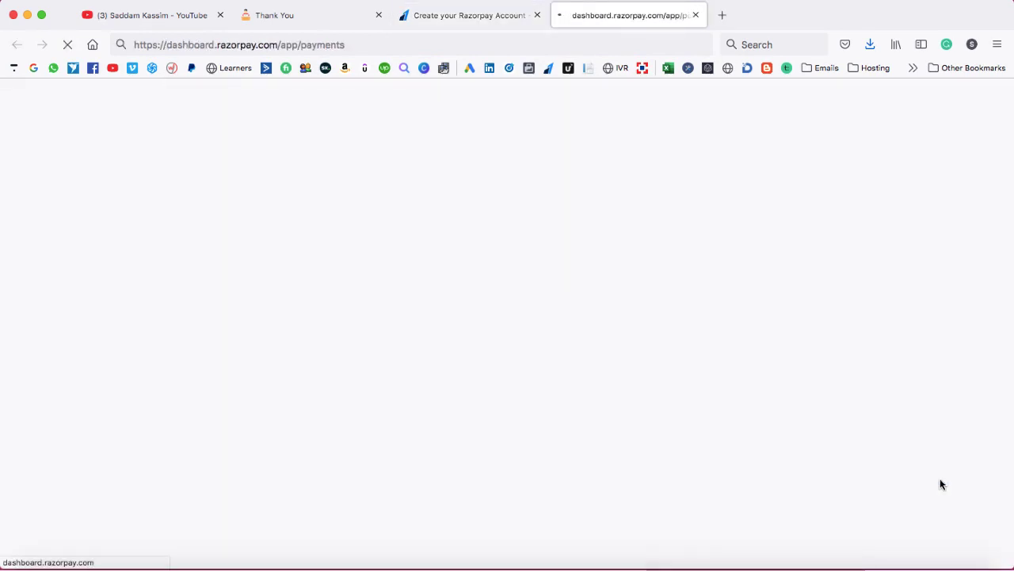
pyautogui.scroll(-10, 941, 481)
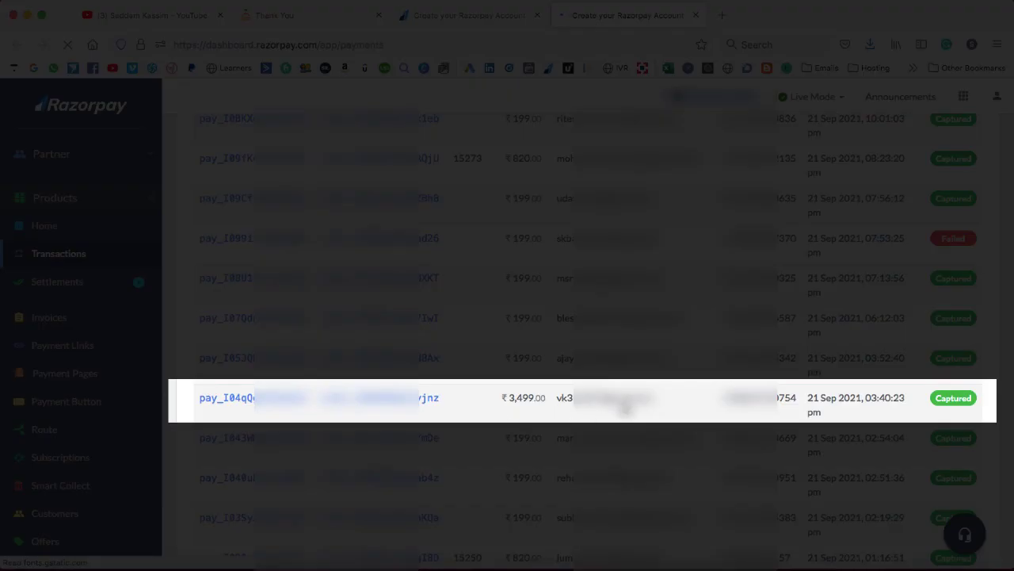
pyautogui.moveTo(808, 399); pyautogui.dragTo(856, 400)
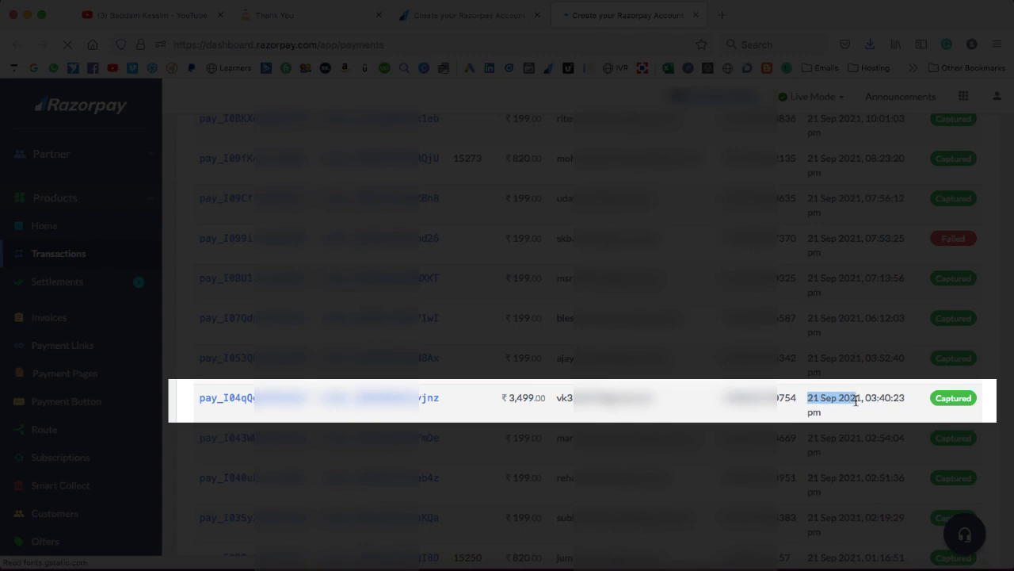
pyautogui.click(864, 416)
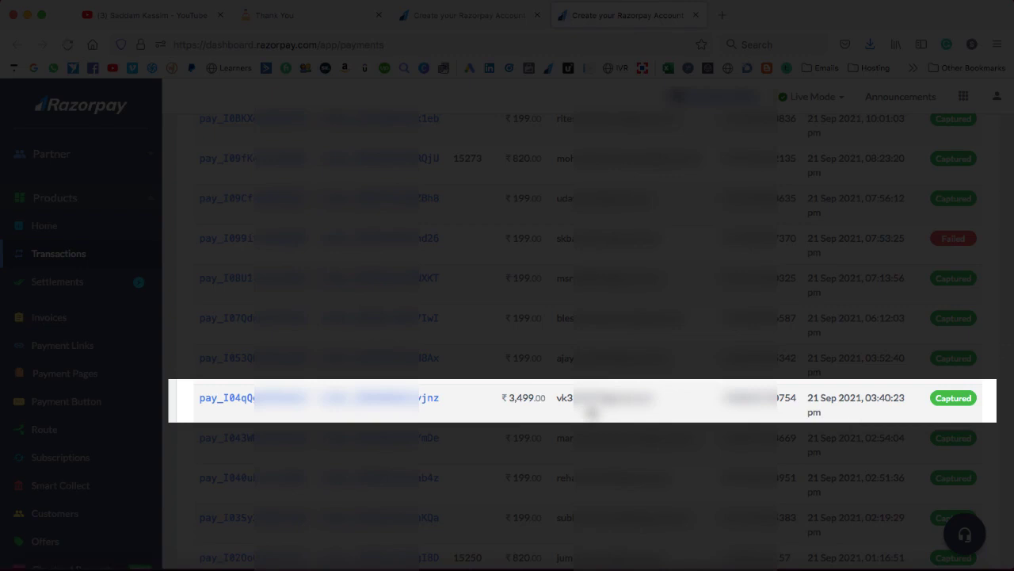
pyautogui.moveTo(557, 399); pyautogui.dragTo(656, 399)
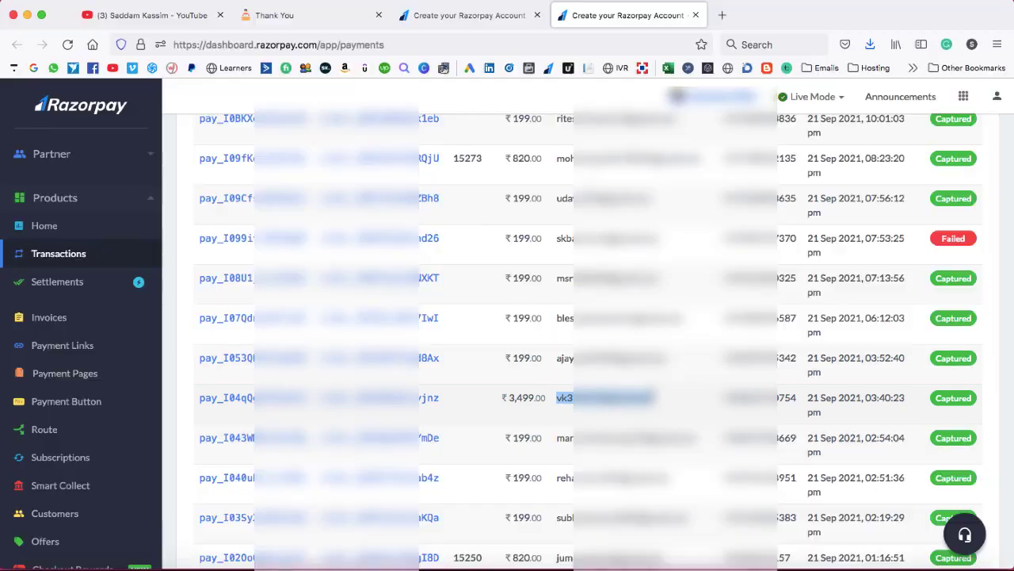
# - Open learnweb.thinkific.com in a new browser tab, view the available course, and sign in to the school's admin dashboard
pyautogui.click(721, 16)
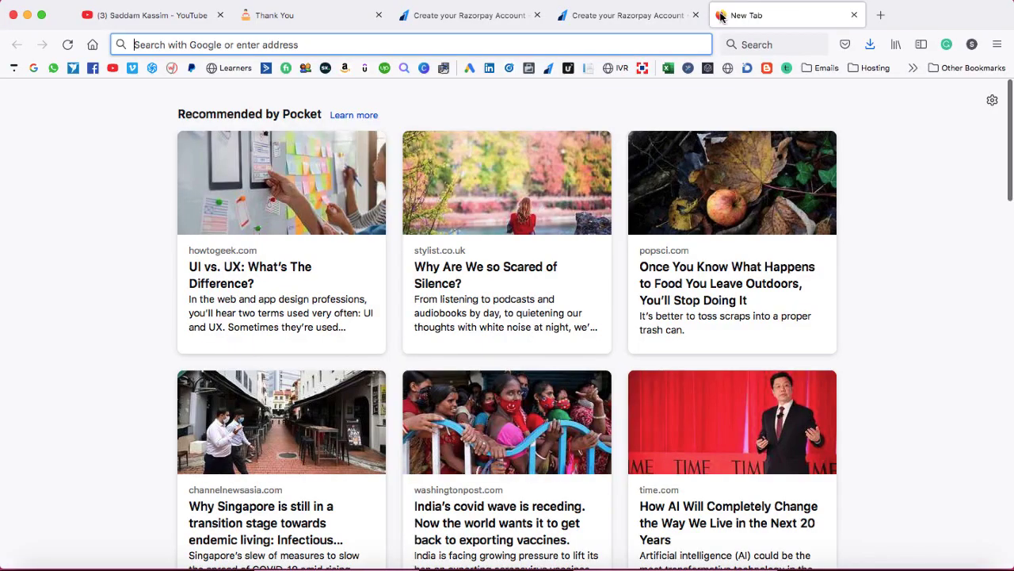
pyautogui.write('learnweb.thinkific.com')
pyautogui.press('Return')
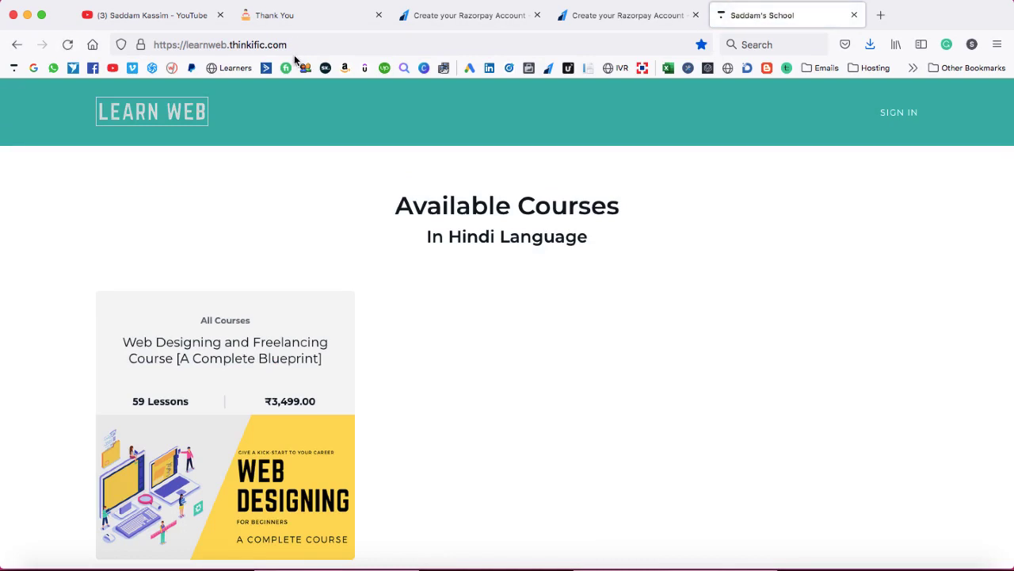
pyautogui.scroll(-1, 415, 338)
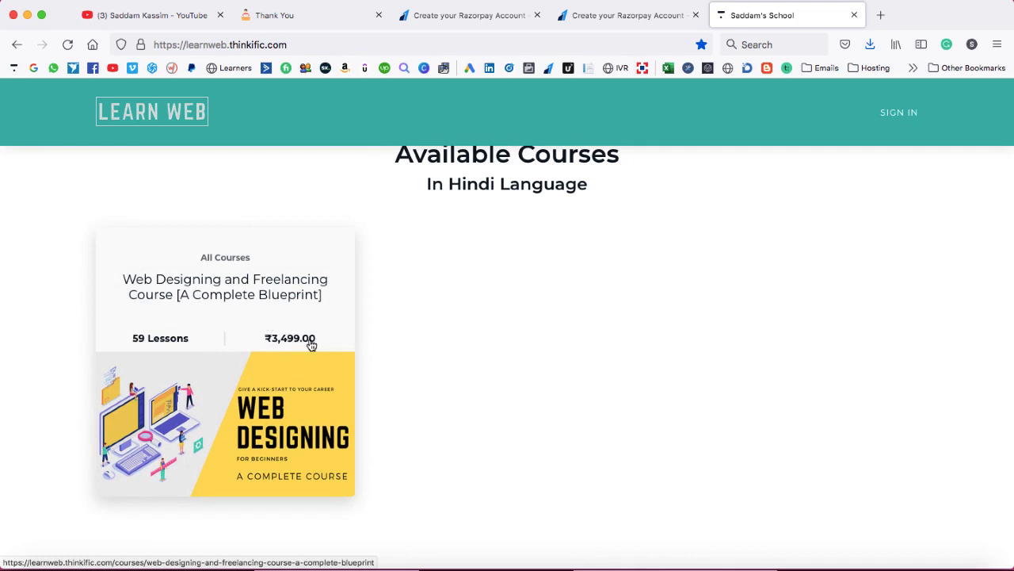
pyautogui.click(900, 115)
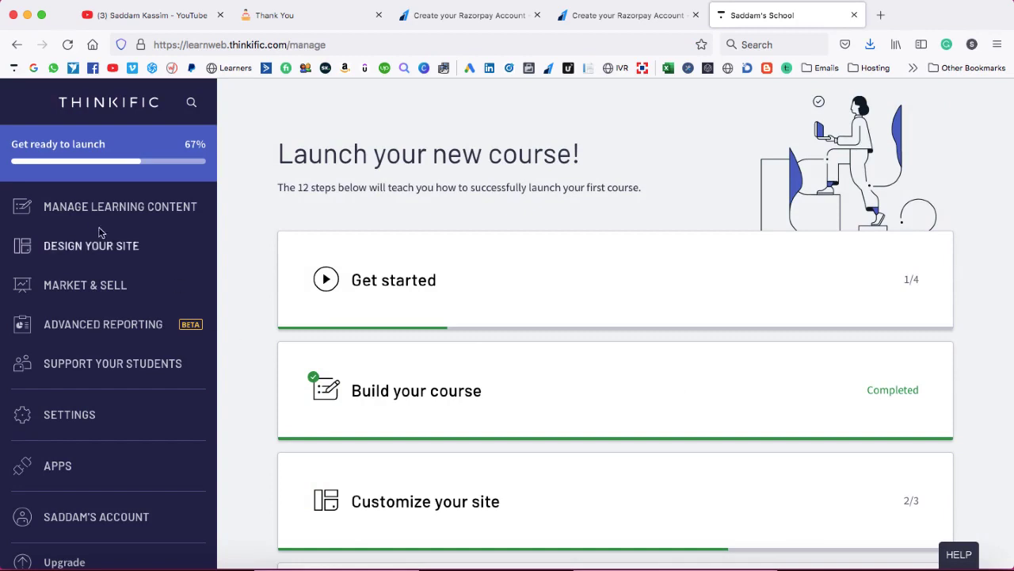
# - Set the primary pricing of the Web Designing and Freelancing Course to Free with no expiry and save it
pyautogui.click(78, 210)
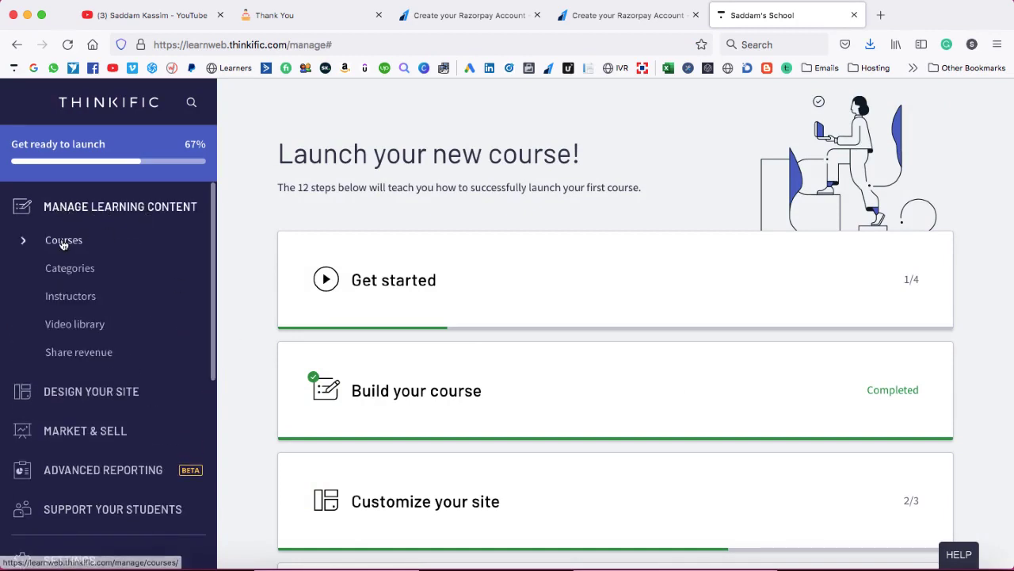
pyautogui.click(75, 242)
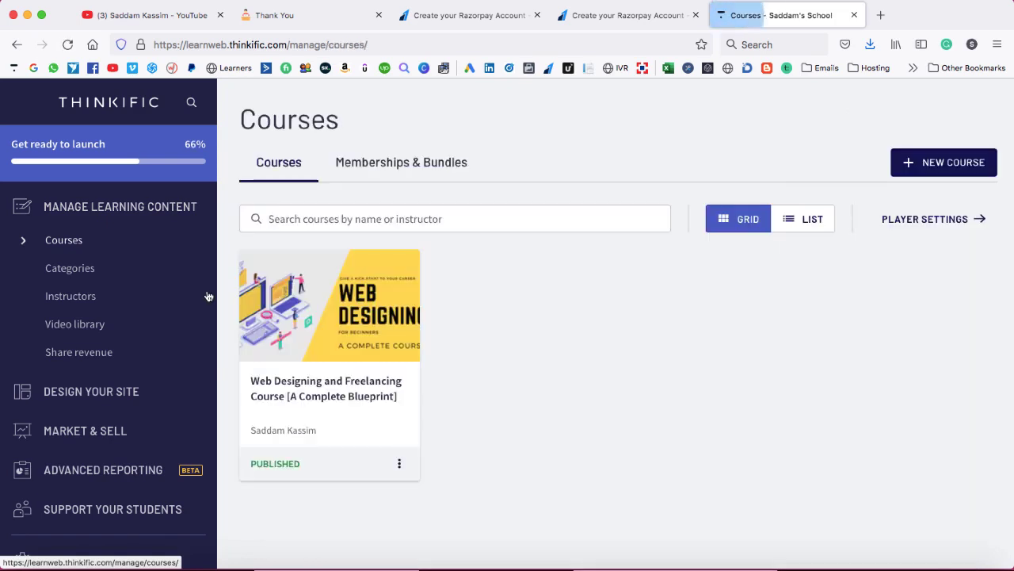
pyautogui.click(334, 335)
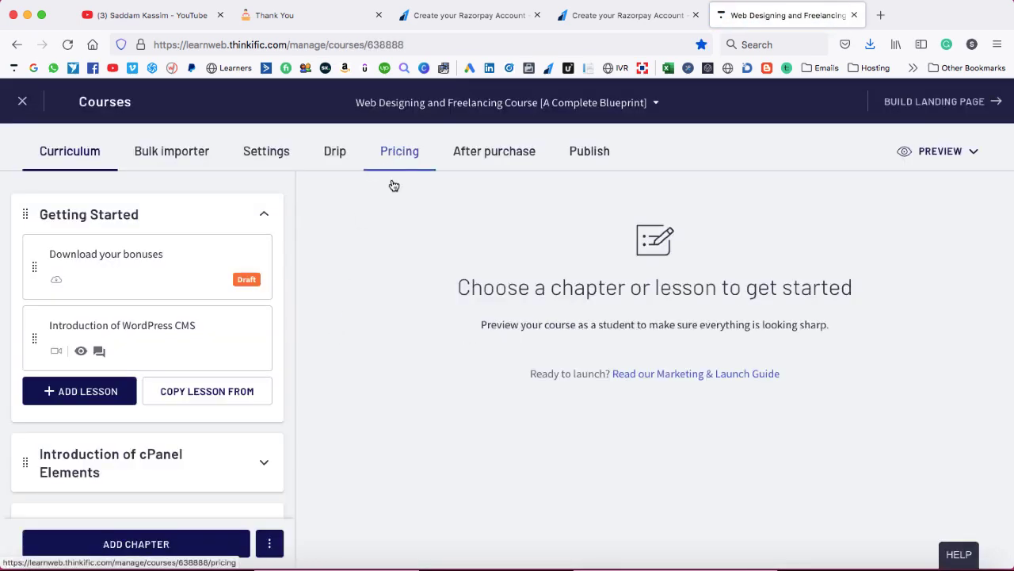
pyautogui.click(399, 154)
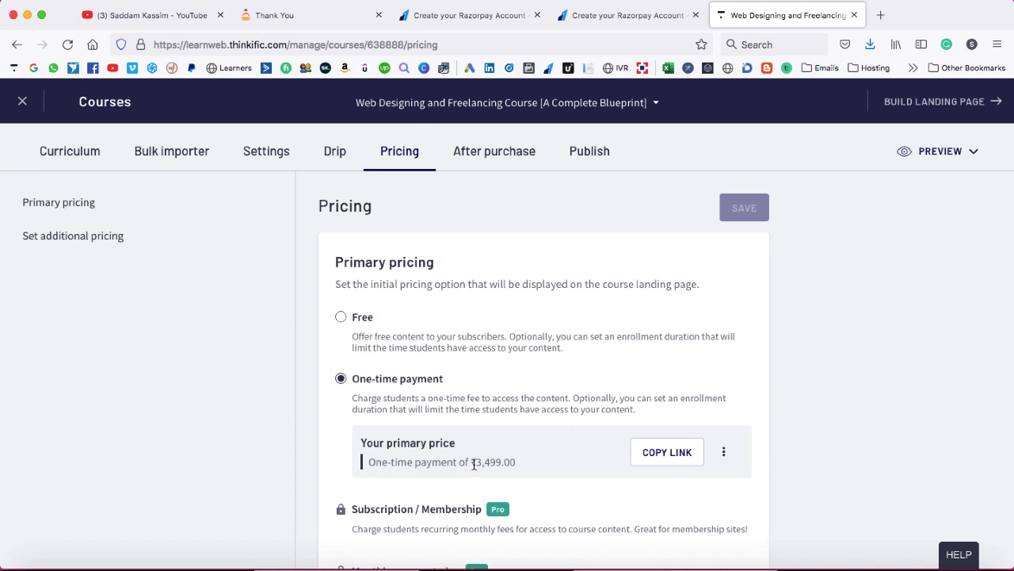
pyautogui.click(341, 318)
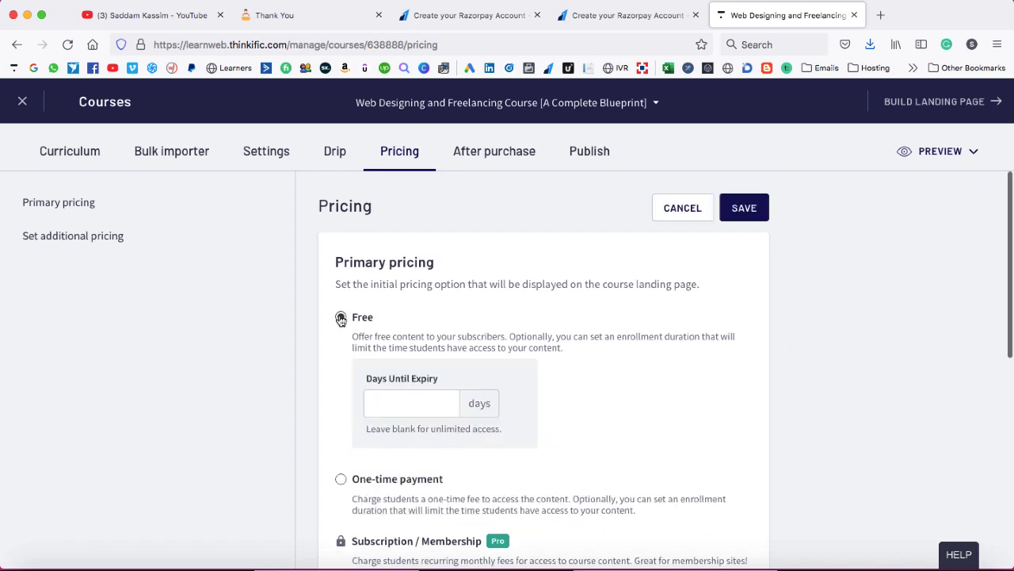
pyautogui.click(745, 209)
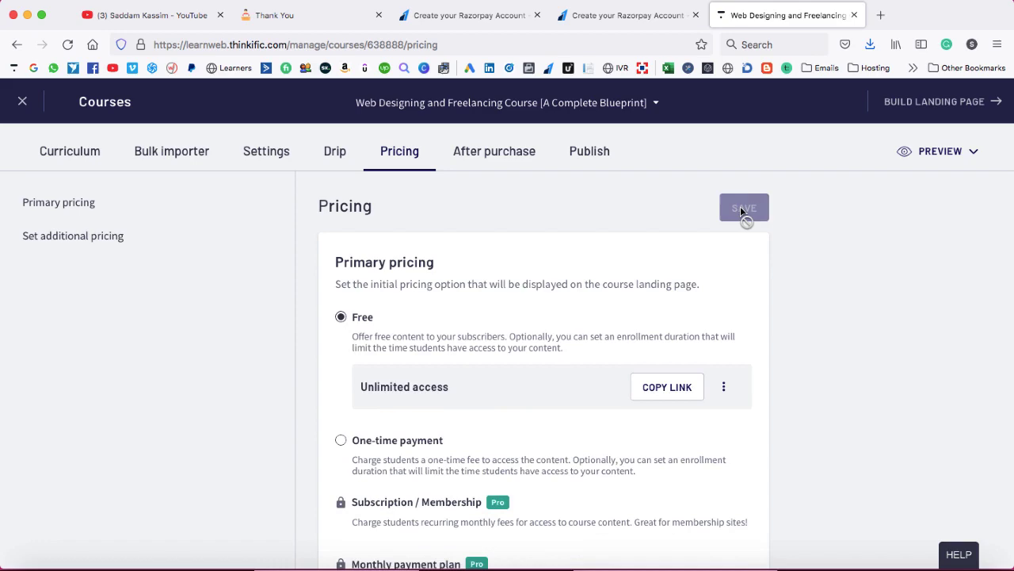
# - Open the course's public page on learnweb.thinkific.com in a new browser tab and copy its "Enroll in the Course" link
pyautogui.click(881, 15)
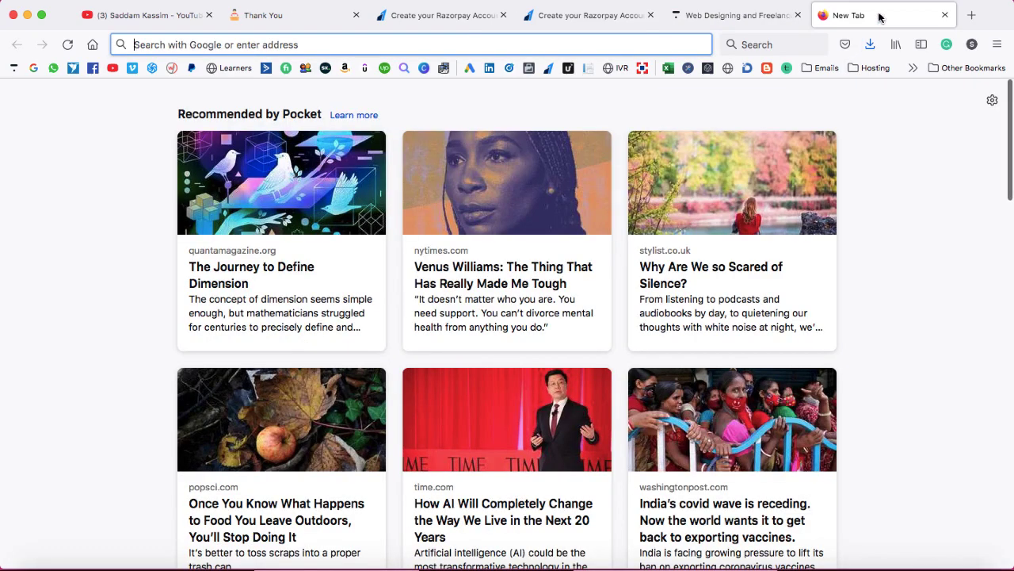
pyautogui.write('lea')
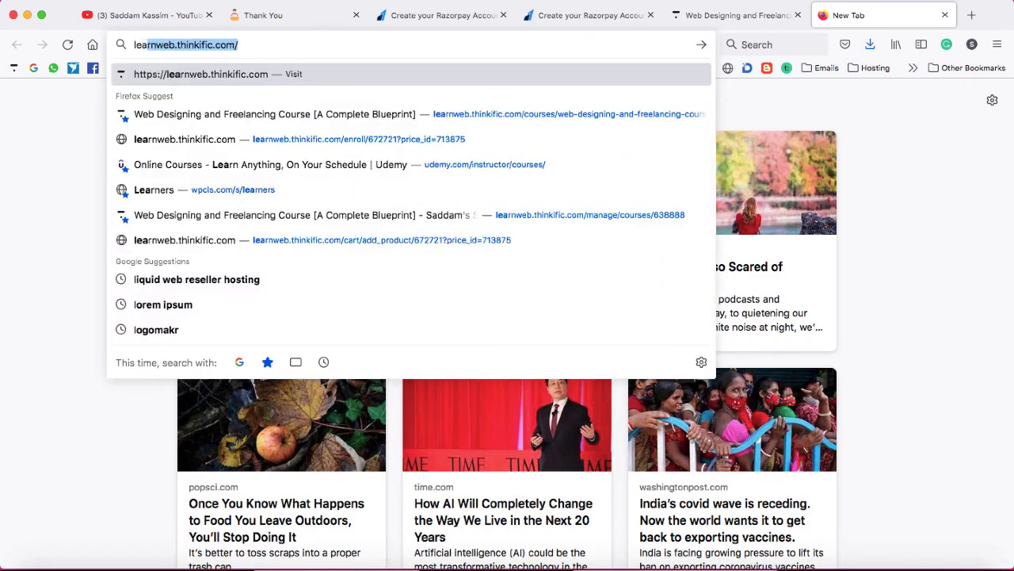
pyautogui.press('Return')
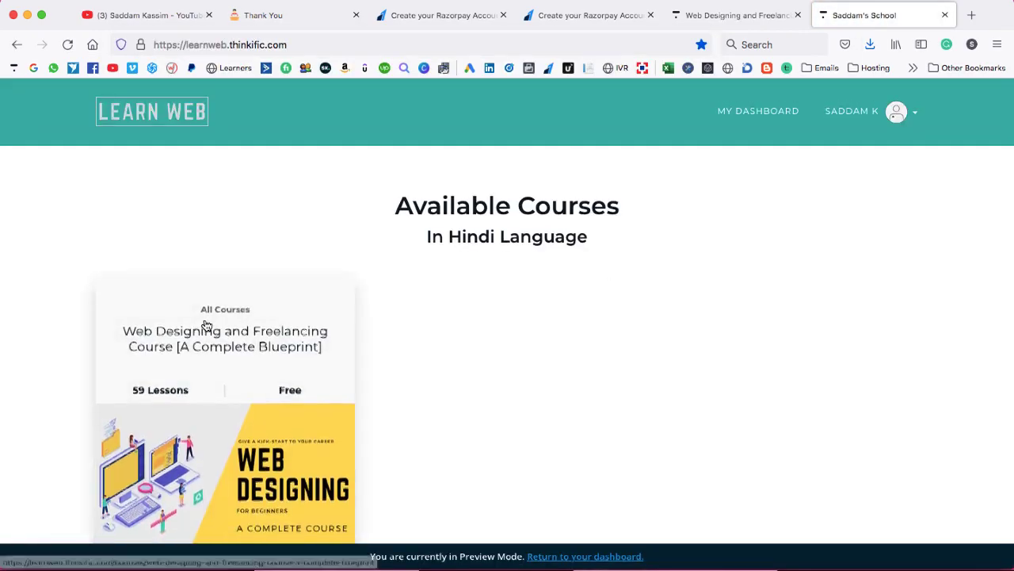
pyautogui.click(218, 421)
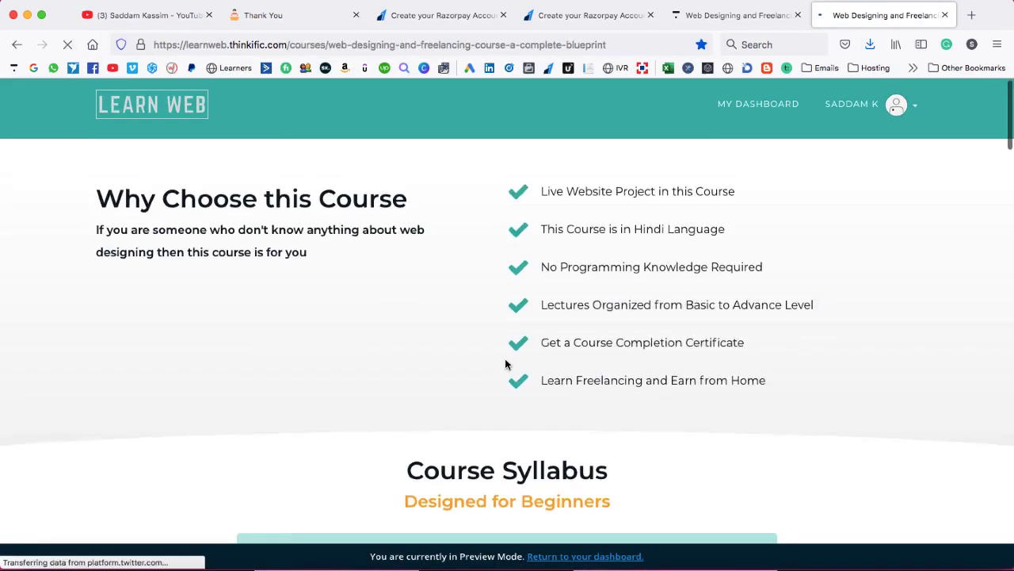
pyautogui.scroll(-20, 504, 360)
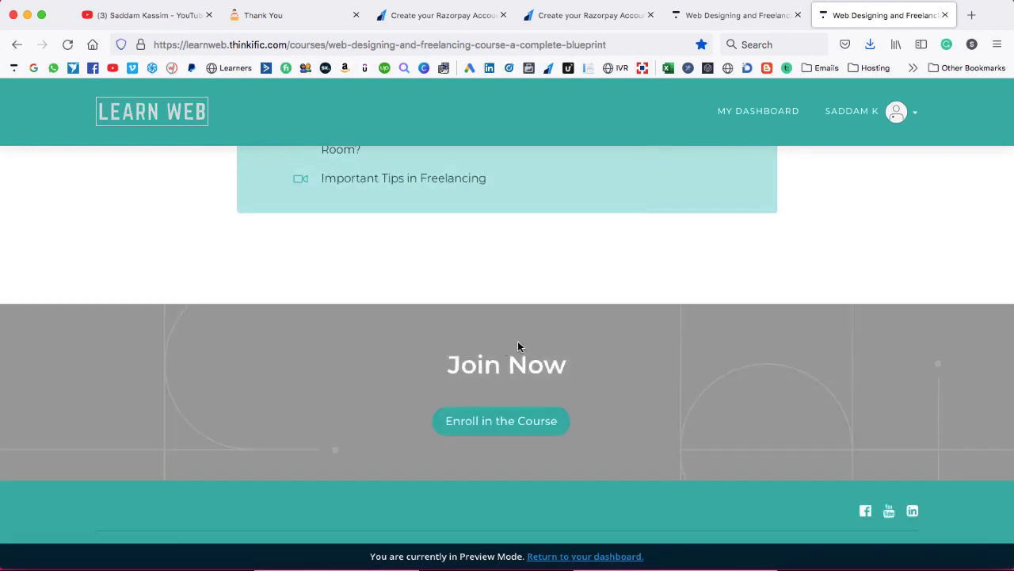
pyautogui.rightClick(494, 424)
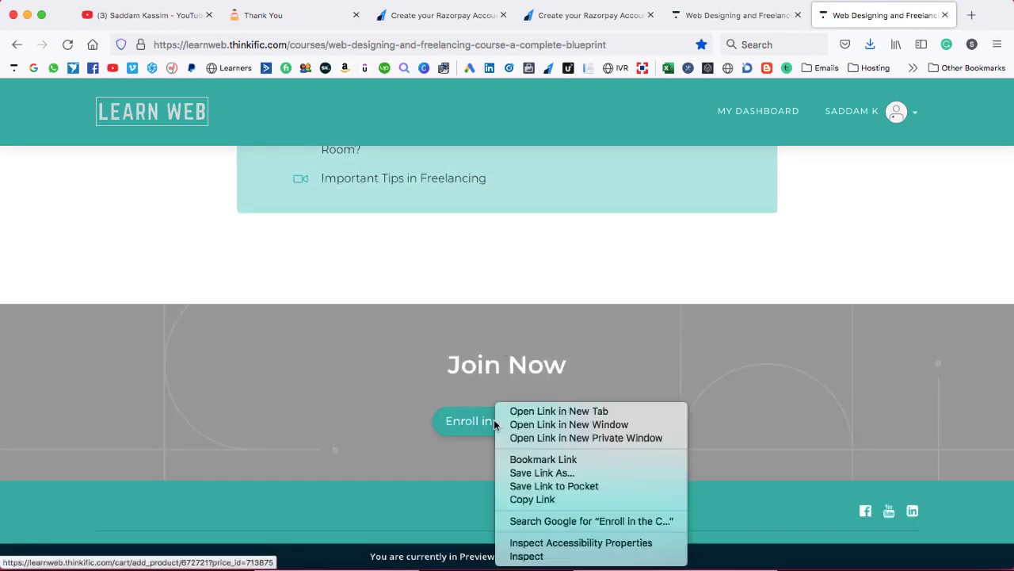
pyautogui.click(532, 499)
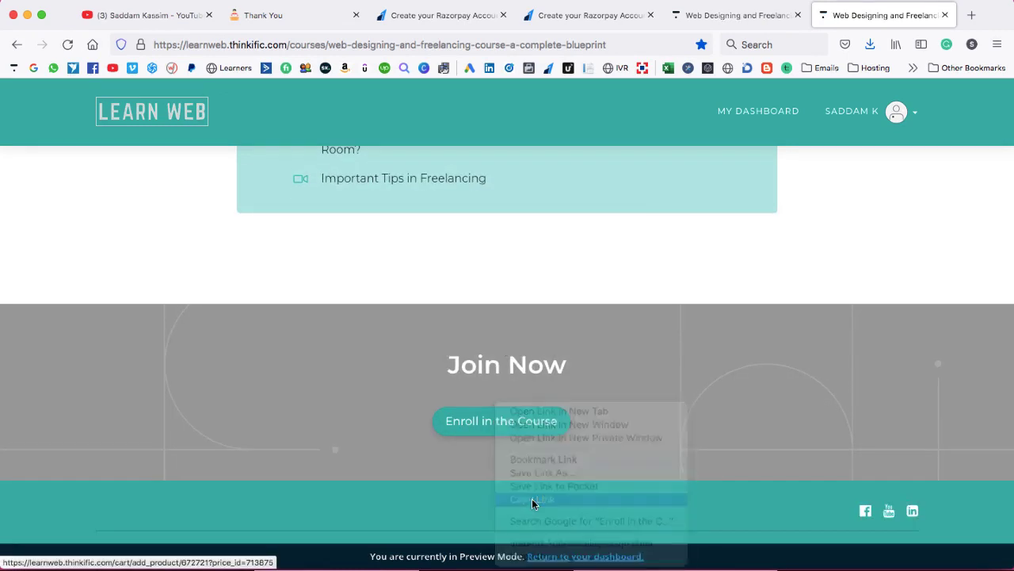
# - Switch to Google Chrome and open the copied course enrollment link
pyautogui.click(427, 560)
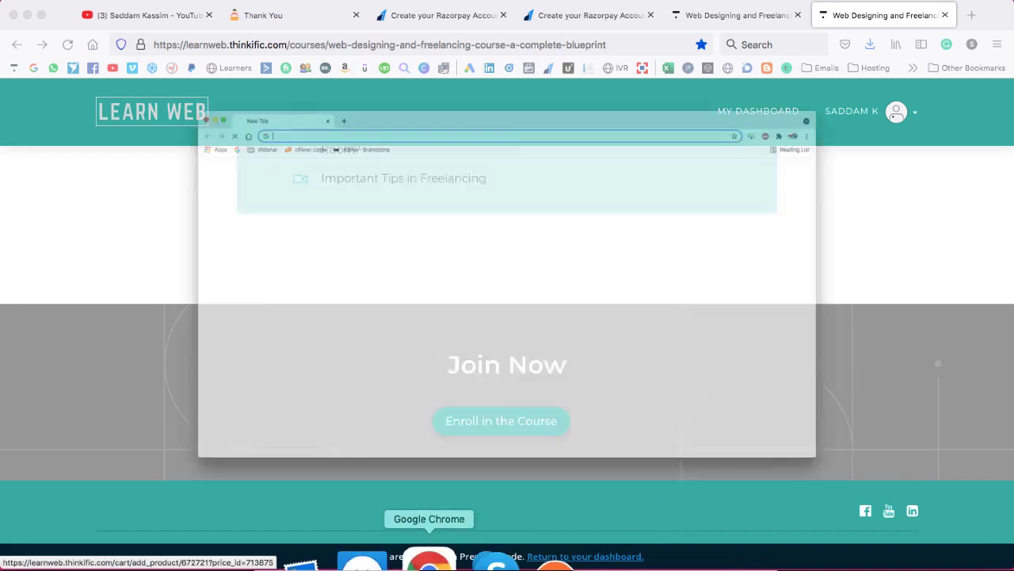
pyautogui.press('super+v')
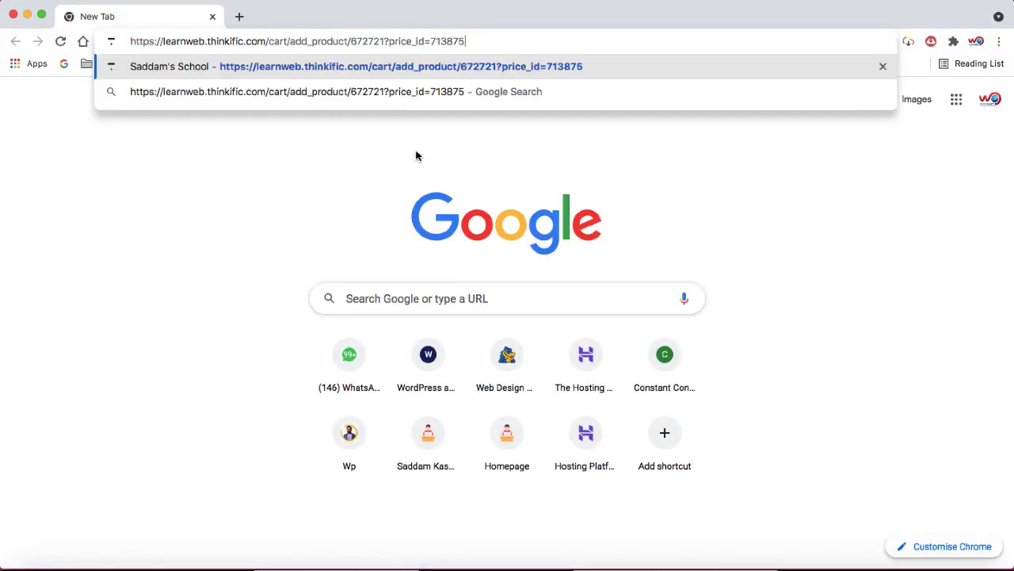
pyautogui.press('Return')
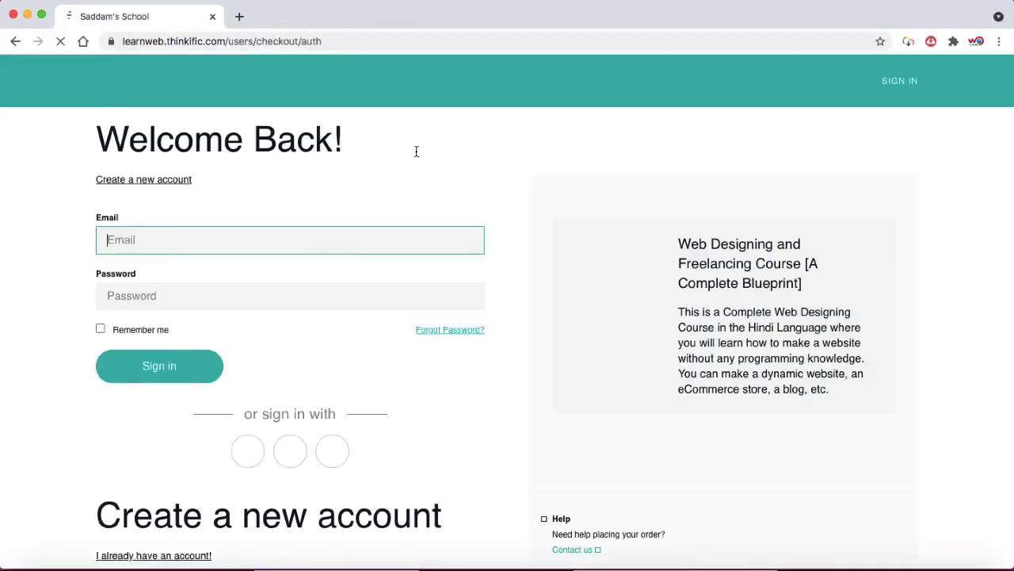
# - Examine the first name, last name, email and password fields of the new account form
pyautogui.click(122, 255)
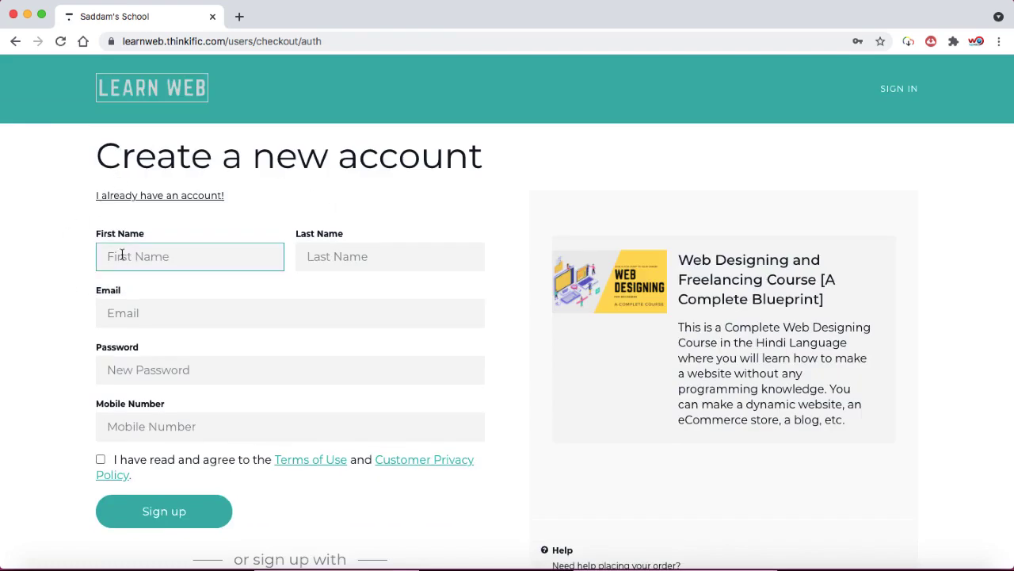
pyautogui.click(312, 265)
pyautogui.click(243, 302)
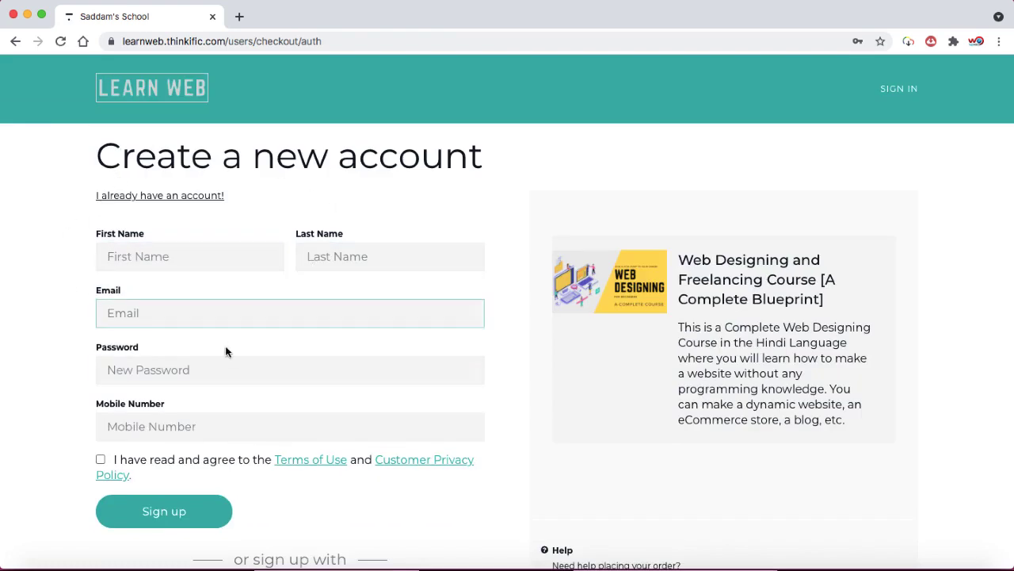
pyautogui.click(219, 366)
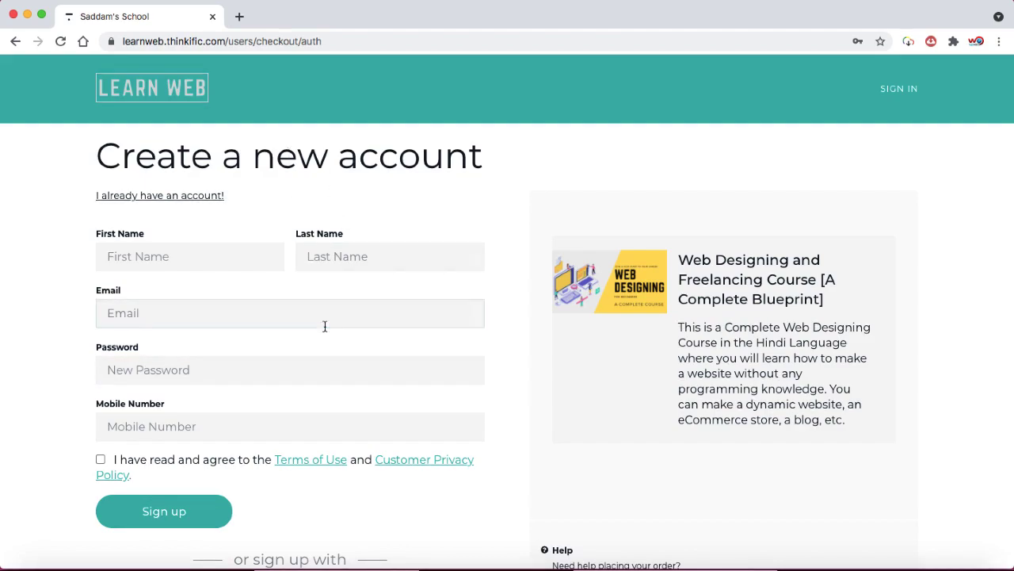
# - Switch back to Firefox and save the Web Designing and Freelancing Course's primary pricing as a one-time payment of ₹3499
pyautogui.hotkey('ctrl', 'Up')
pyautogui.click(349, 261)
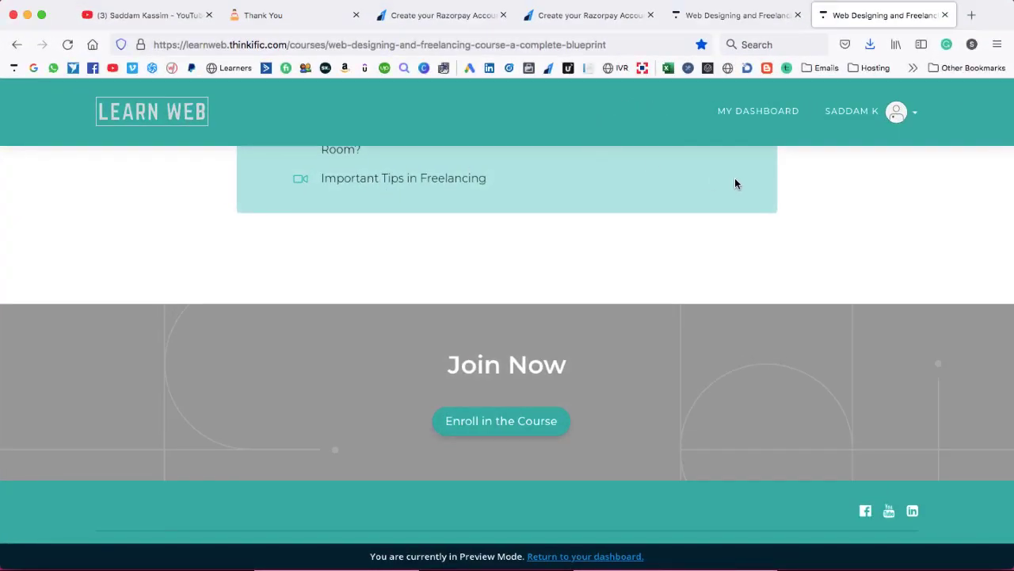
pyautogui.scroll(10, 748, 185)
pyautogui.click(743, 16)
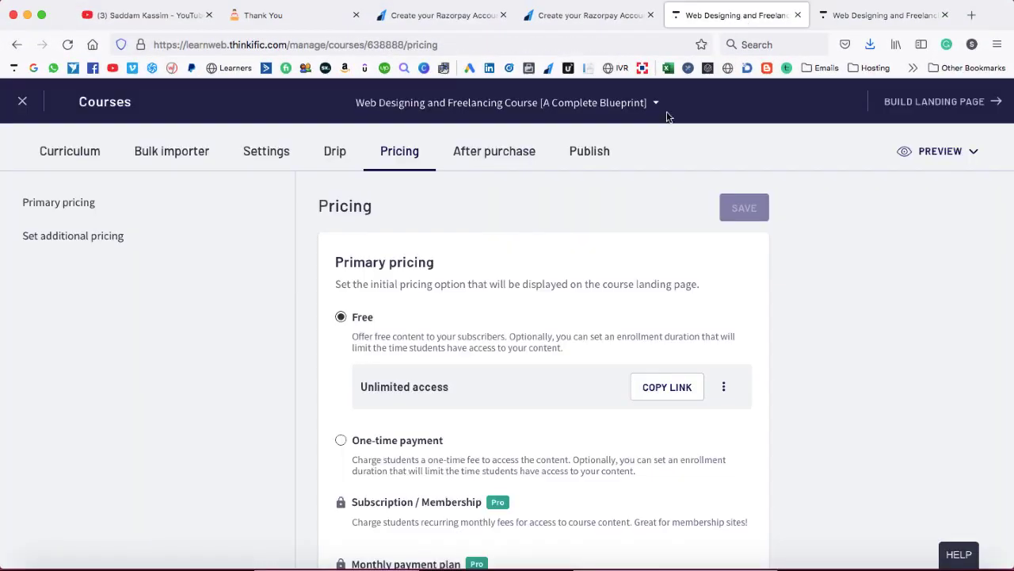
pyautogui.click(340, 439)
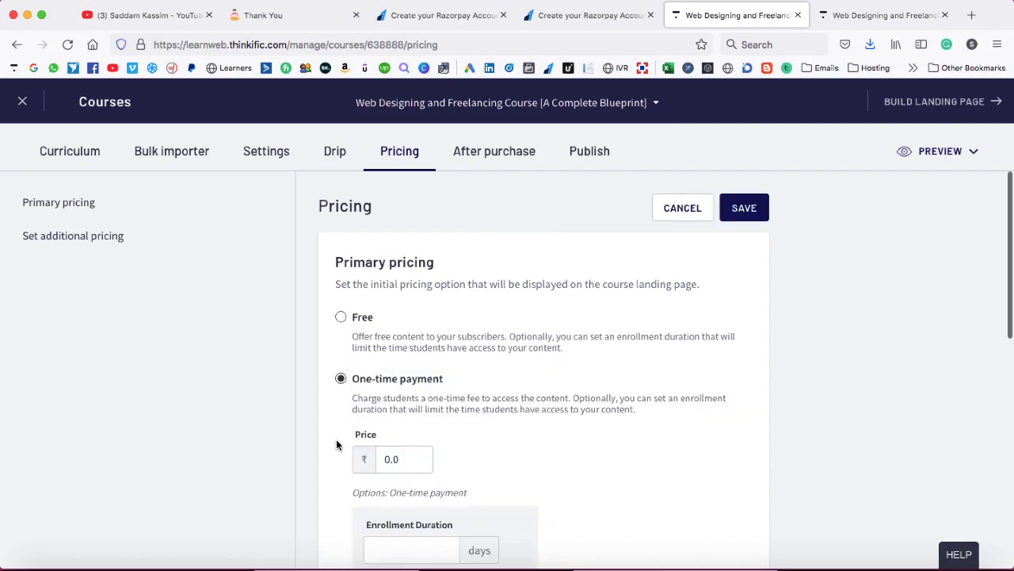
pyautogui.scroll(-1, 442, 433)
pyautogui.moveTo(384, 376); pyautogui.dragTo(406, 375)
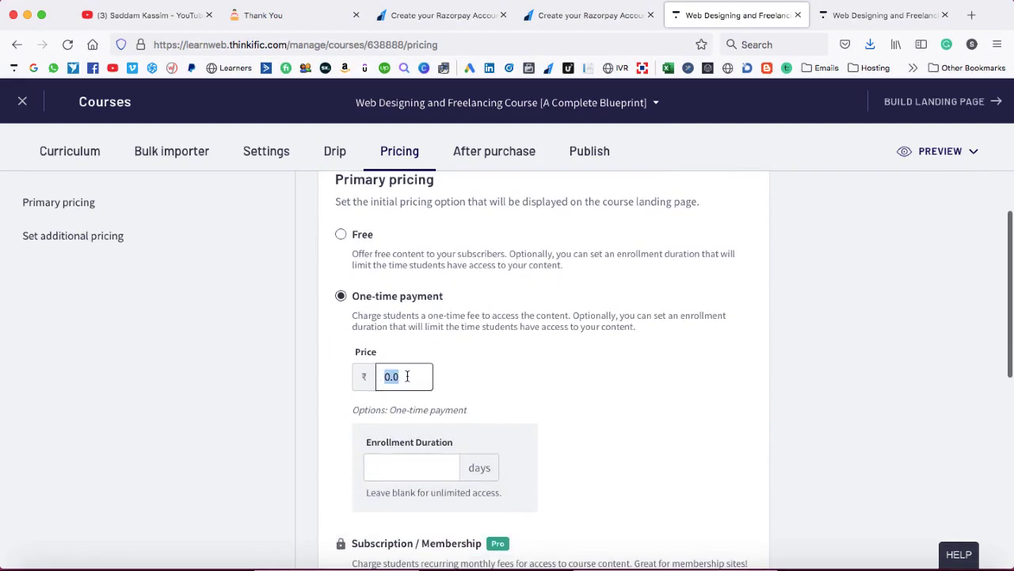
pyautogui.write('3499')
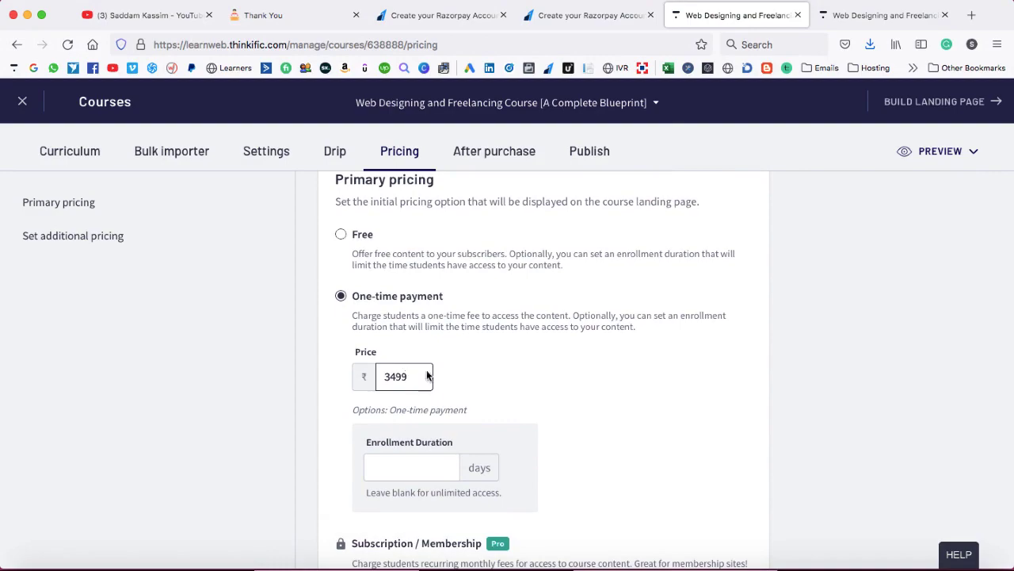
pyautogui.scroll(2, 664, 400)
pyautogui.click(742, 215)
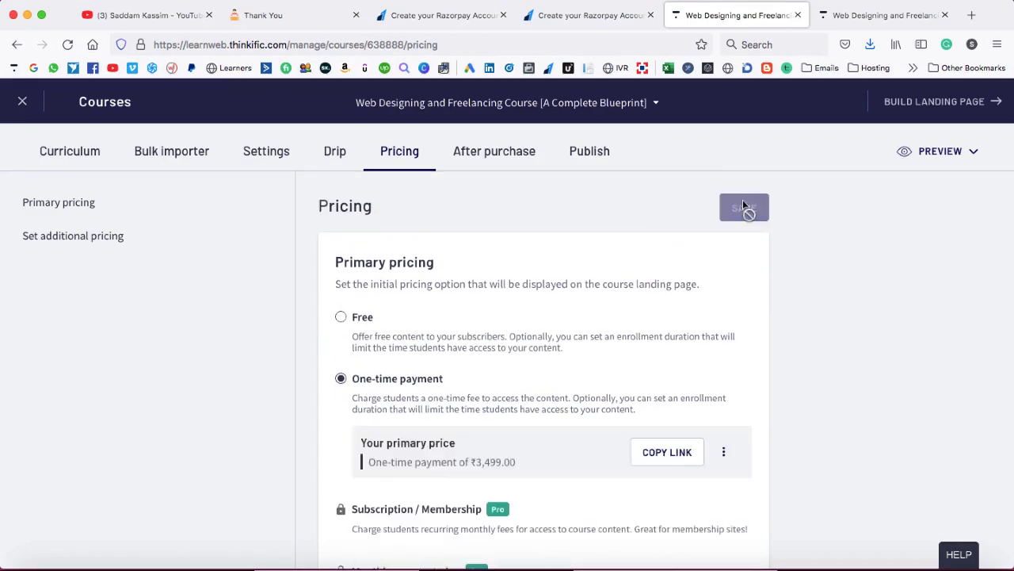
pyautogui.hotkey('ctrl', 'Up')
pyautogui.click(382, 167)
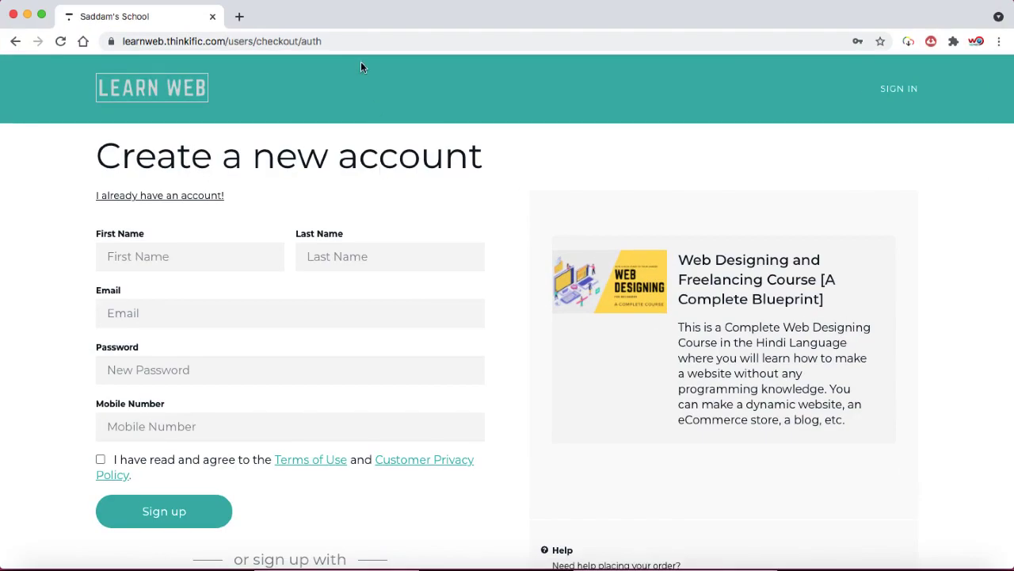
pyautogui.click(355, 41)
pyautogui.write('https://learnweb.thinkific.com/cart/add_product/672721?price_id=713875')
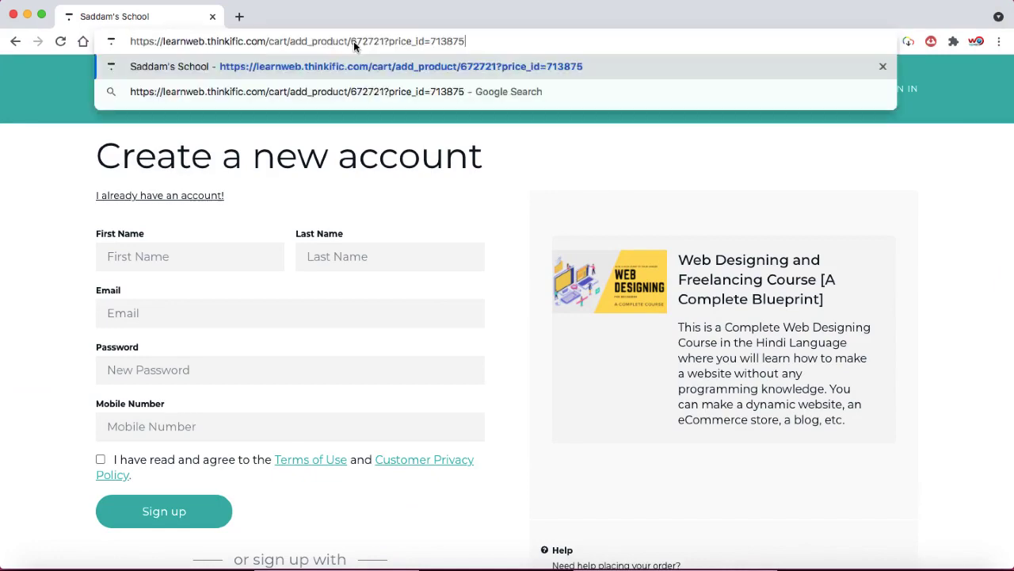
pyautogui.click(495, 157)
pyautogui.press('Return')
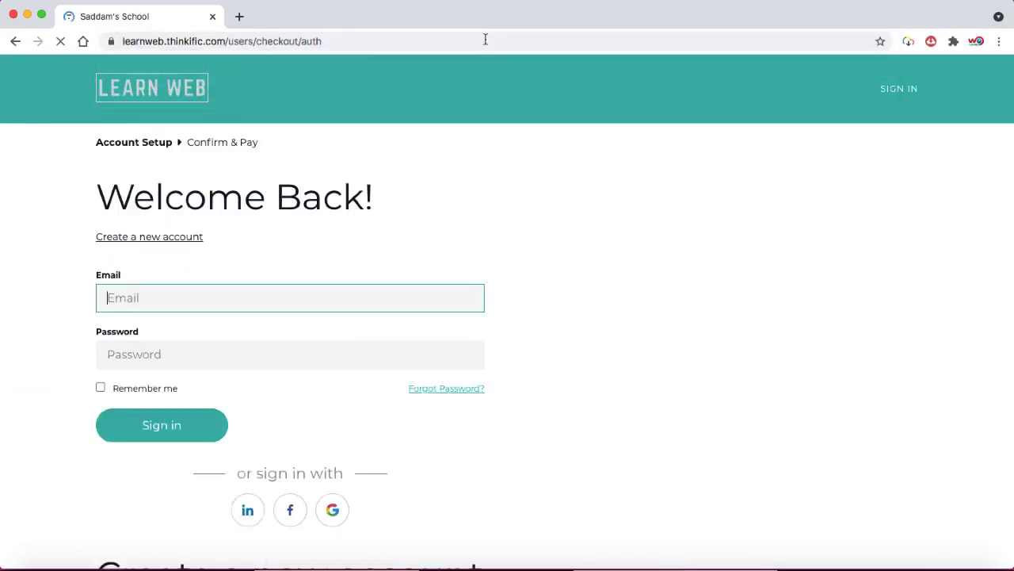
pyautogui.scroll(-4, 663, 342)
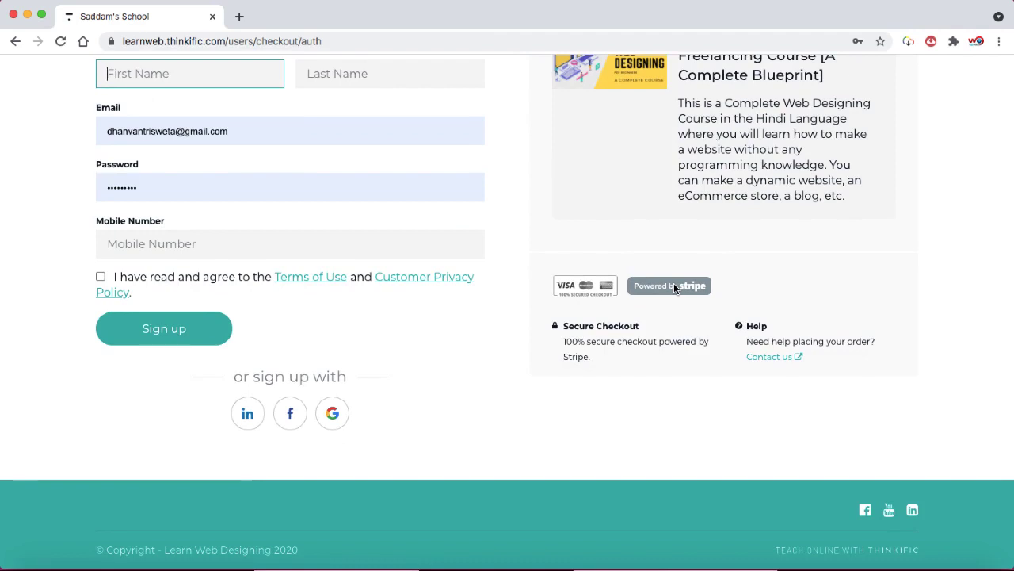
pyautogui.scroll(3, 563, 240)
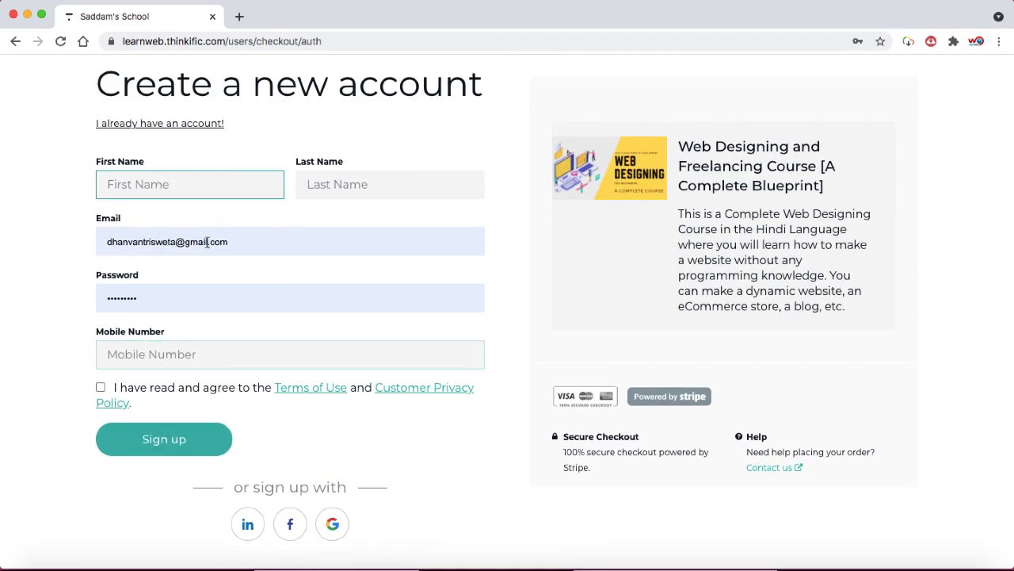